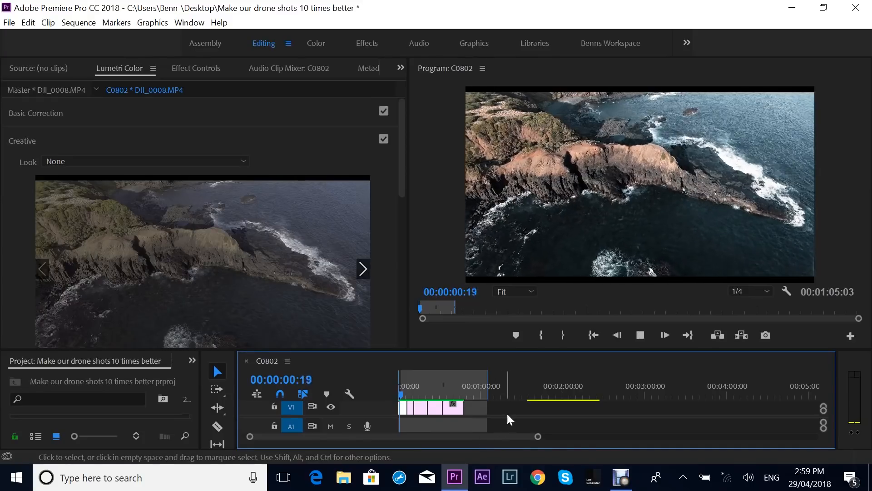
Step: Replace the first drone clip in the sequence with an After Effects composition and save the new project as Untitled Project
left_click(485, 408)
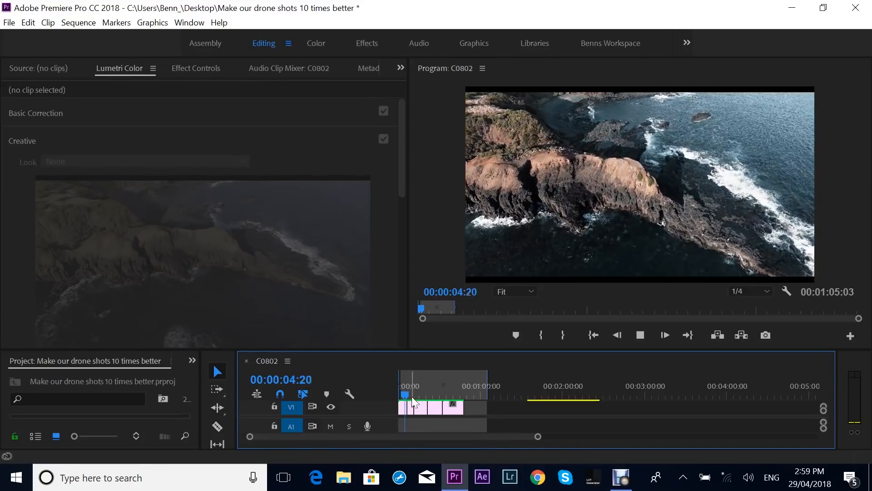
left_click(397, 395)
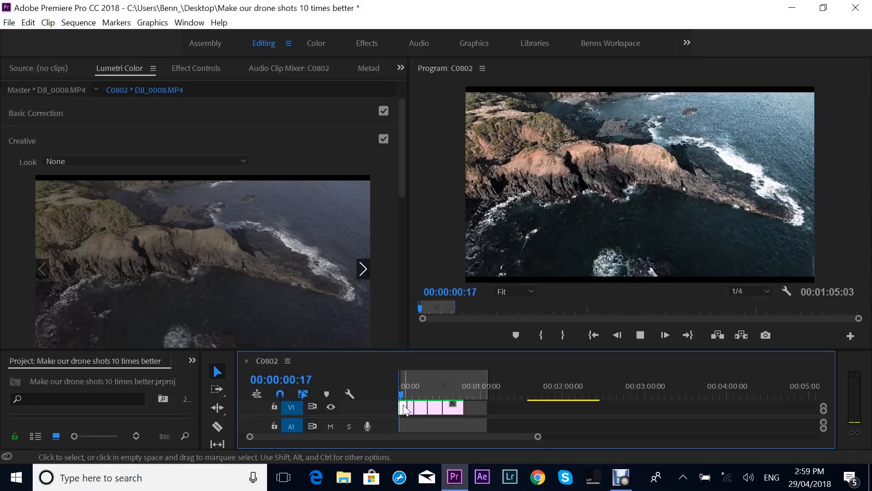
right_click(405, 406)
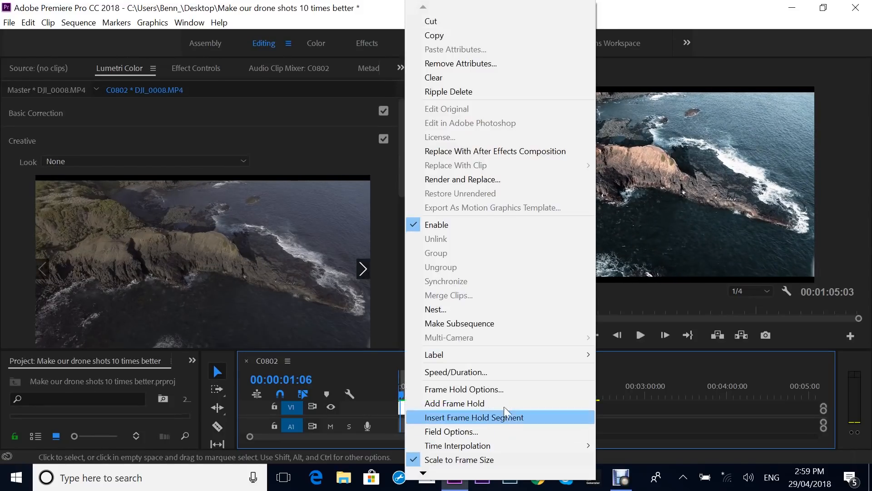
left_click(479, 152)
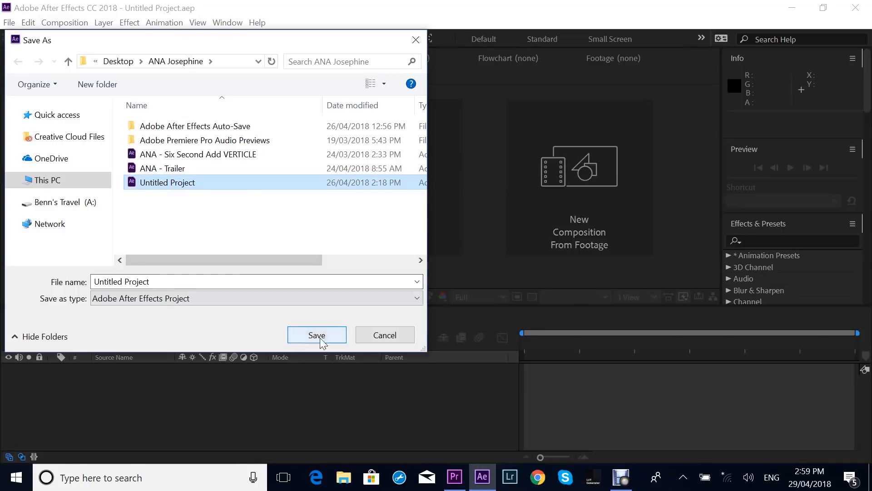
left_click(317, 335)
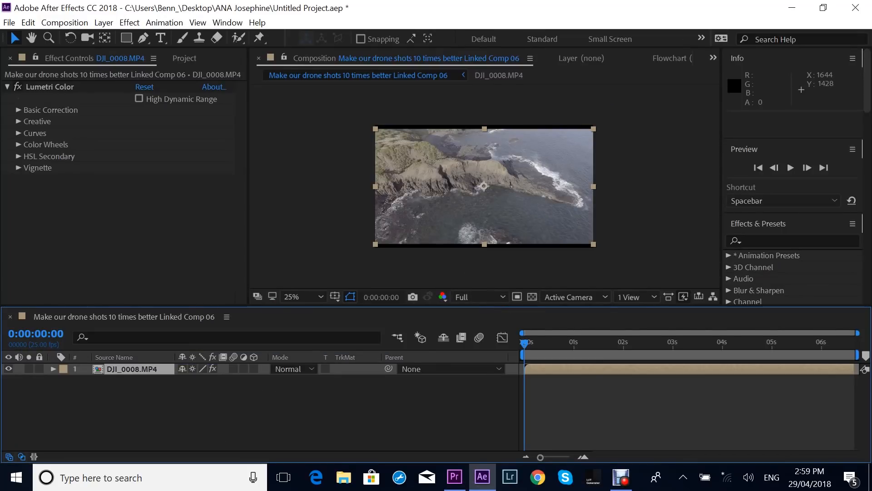
Step: Set the composition's preview resolution to Quarter and play back the drone clip
left_click_drag(545, 308, 545, 341)
key("period")
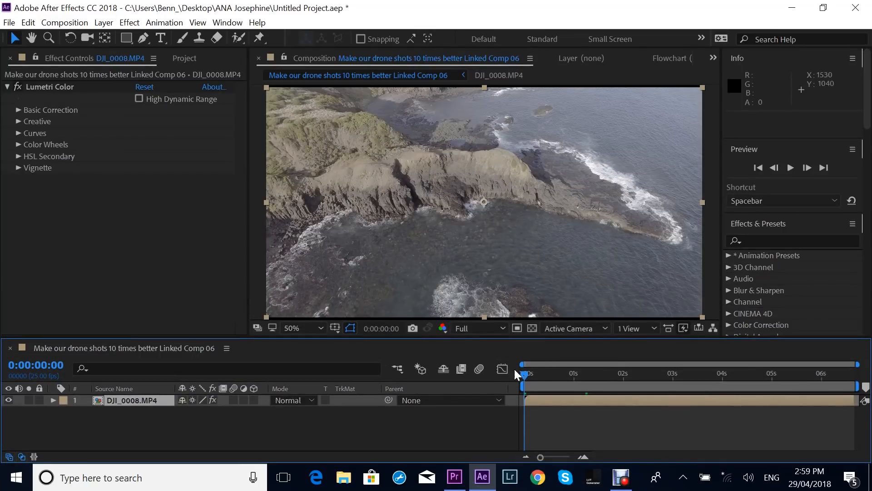
left_click(503, 327)
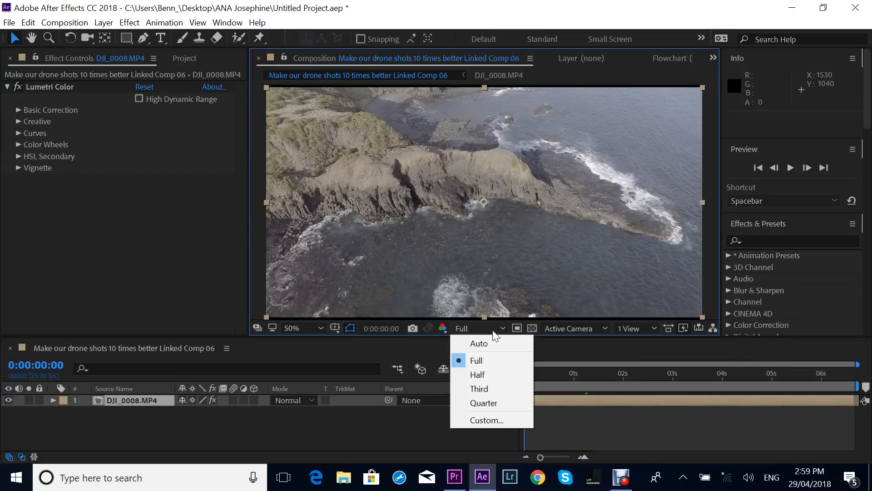
left_click(496, 406)
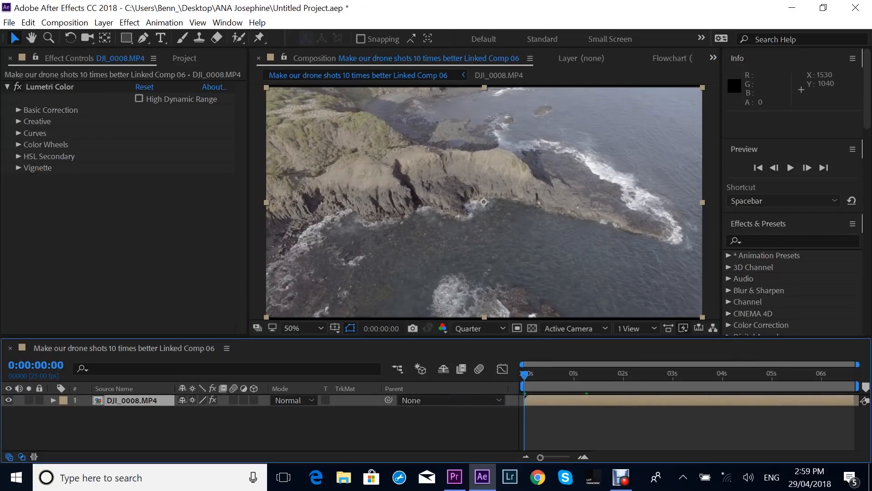
left_click_drag(545, 338, 518, 319)
key("space")
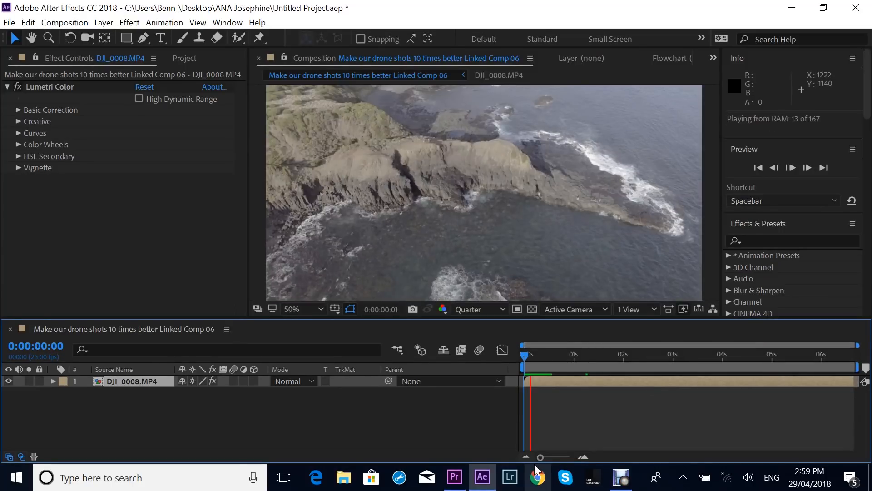
key("space")
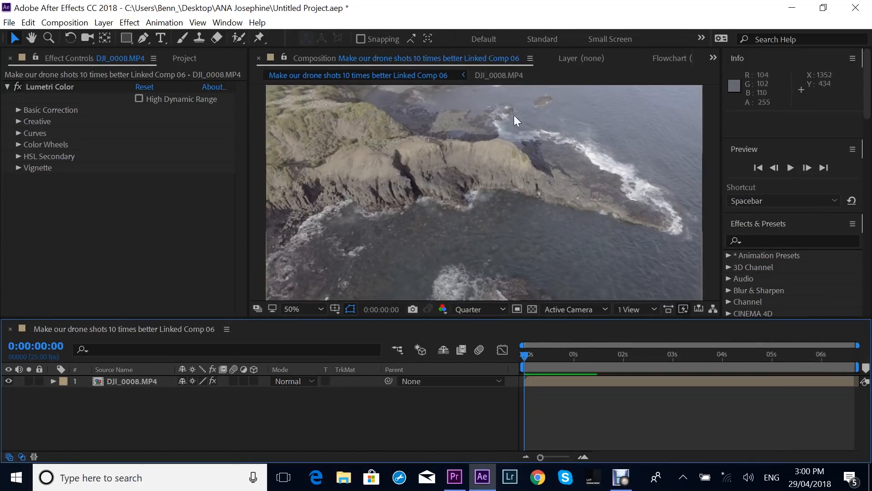
scroll(524, 162, "down", 2)
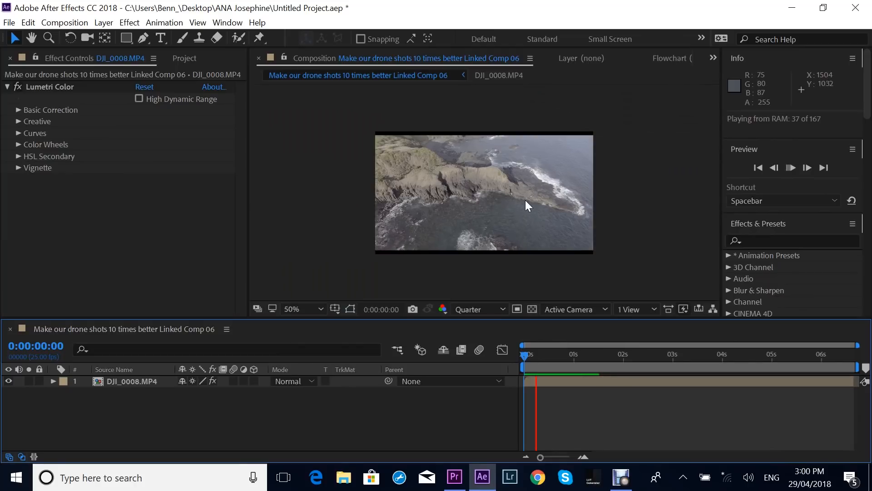
scroll(526, 201, "up", 2)
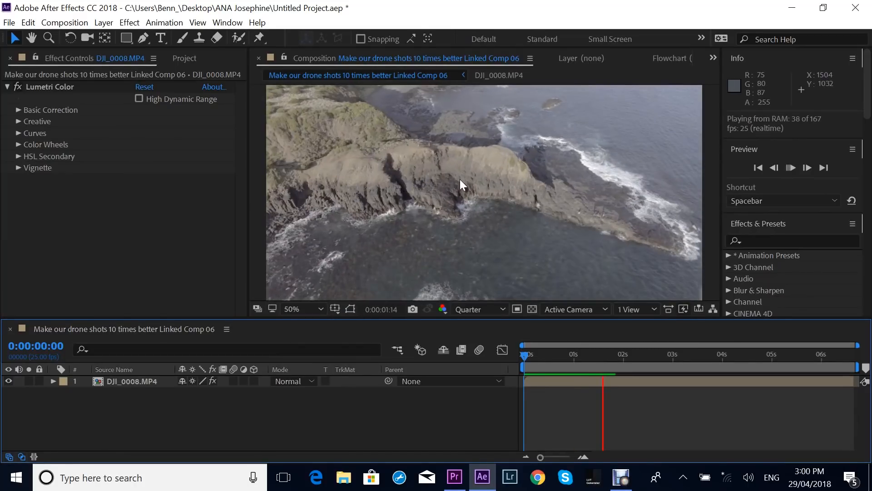
Step: Add a Scale keyframe of 100% to the DJI_0008.MP4 layer and move it to the start of the clip
left_click(53, 381)
left_click(63, 406)
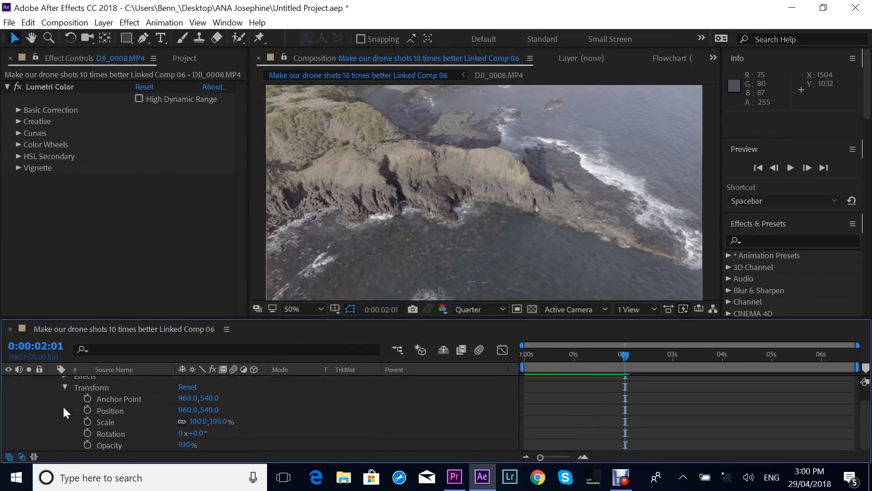
left_click(87, 422)
left_click_drag(626, 420, 541, 360)
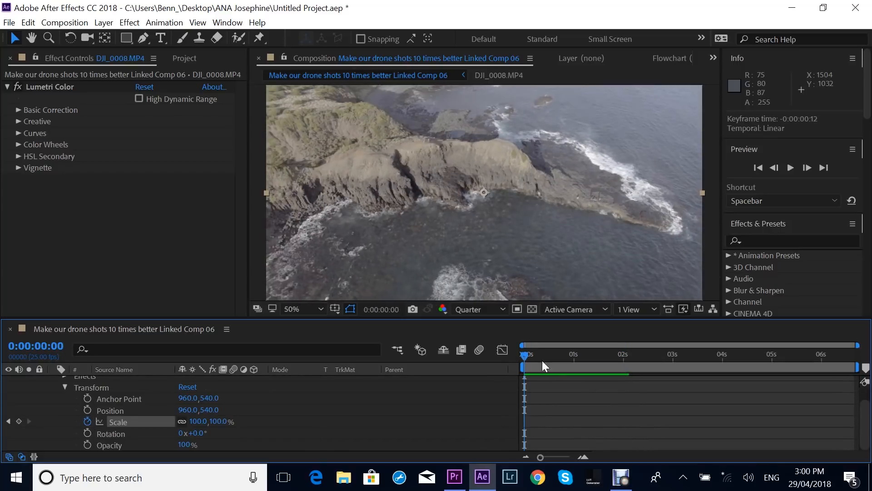
scroll(374, 400, "up", 1)
scroll(24, 415, "down", 1)
scroll(556, 386, "up", 1)
Step: Keyframe the layer's Scale at 150% at 4 seconds and move that keyframe to the end of the clip
left_click_drag(537, 356, 684, 355)
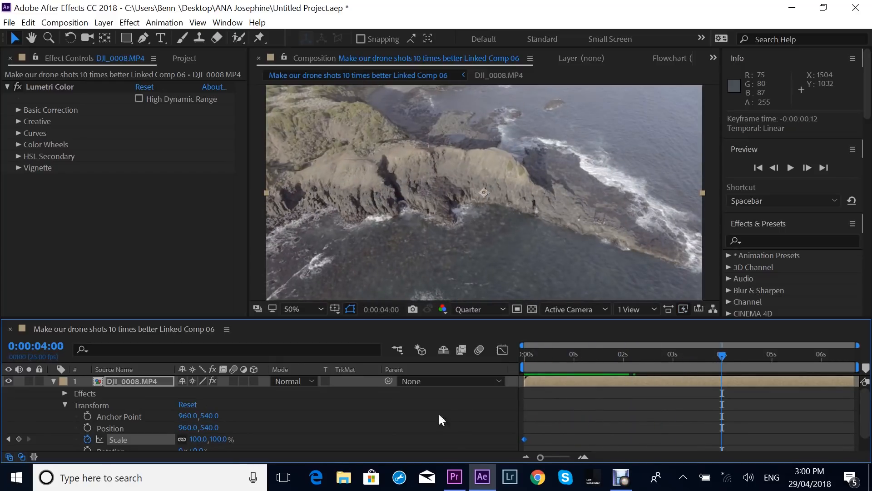
type("15")
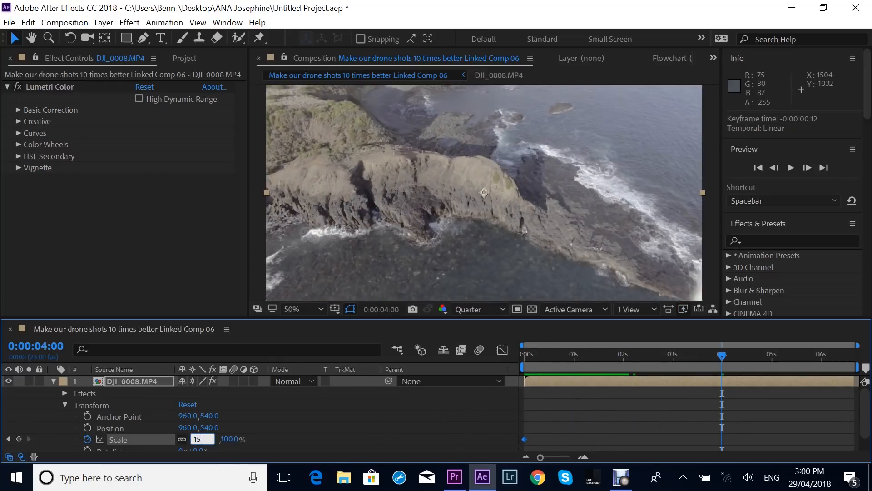
type("0")
key("Return")
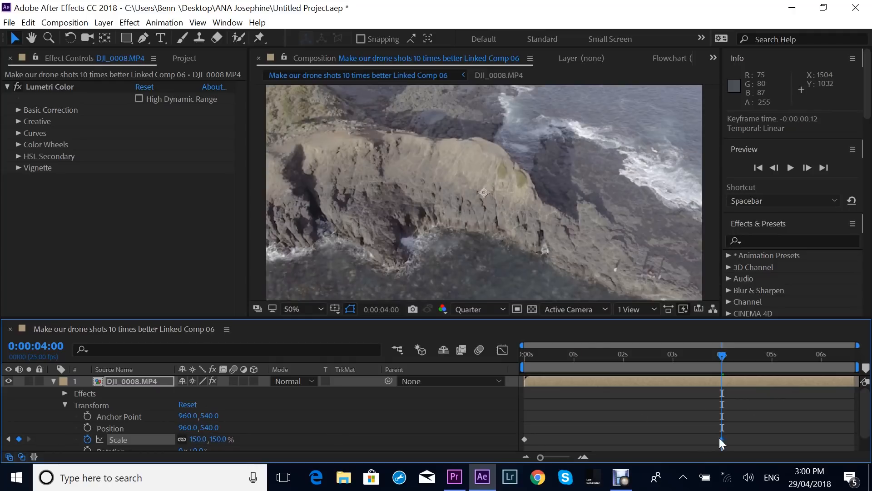
left_click_drag(721, 438, 853, 439)
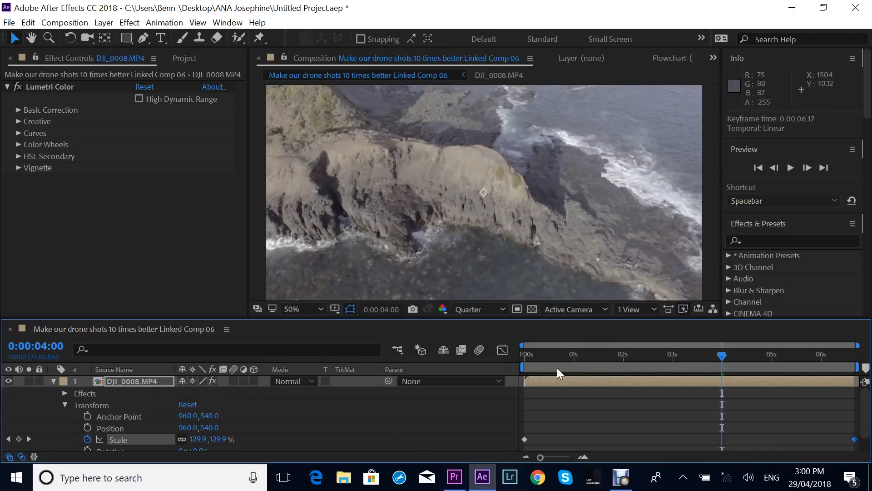
Step: Play the composition from the start to review the zoom created by the Scale keyframes
key("Home")
key("space")
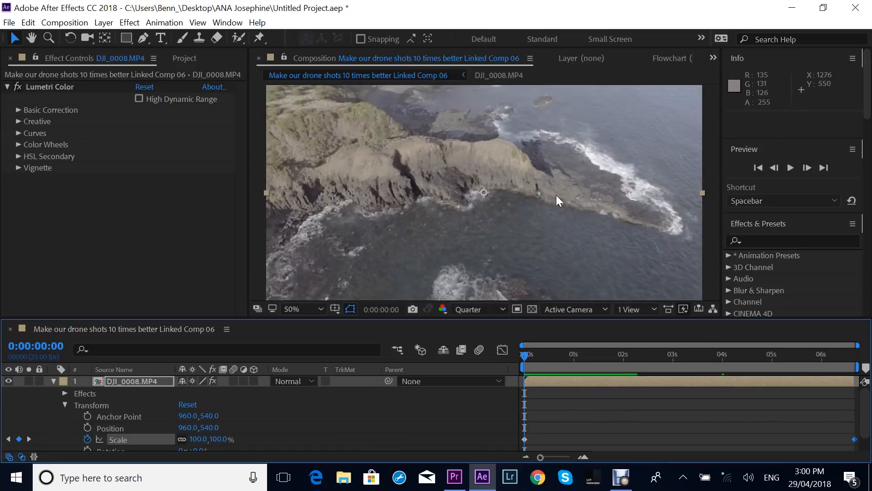
scroll(556, 195, "down", 2)
scroll(557, 200, "up", 2)
key("space")
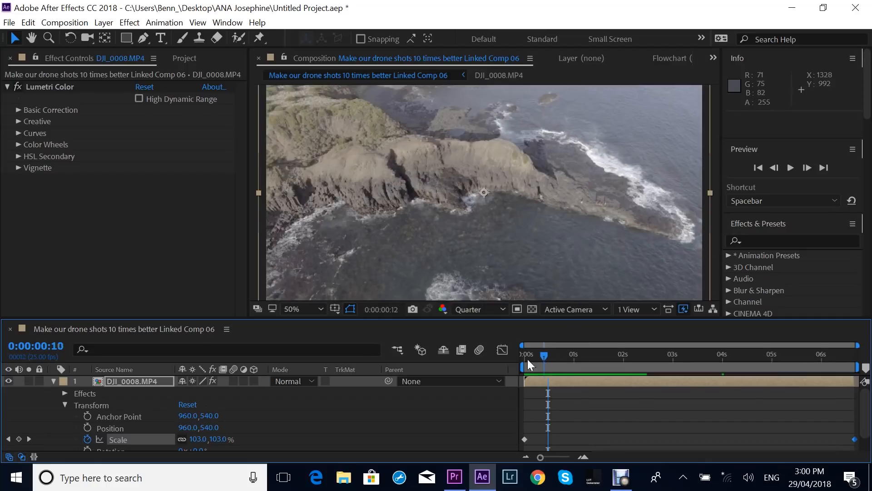
left_click(528, 359)
key("space")
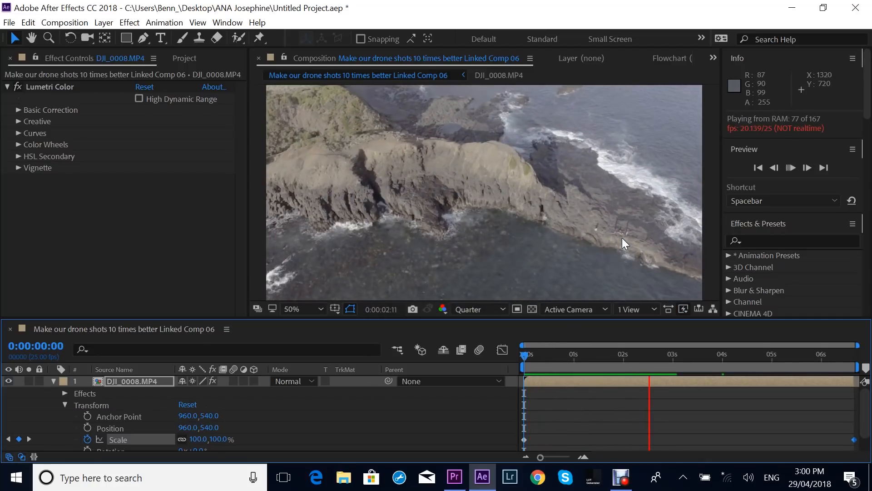
scroll(527, 273, "down", 2)
key("space")
key("space")
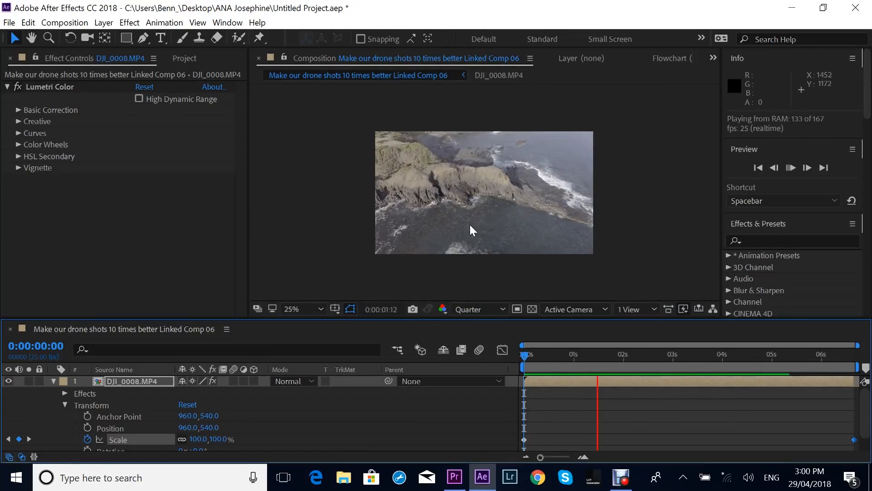
Step: Find the Wiggle - position preset and apply it to the DJI_0008.MP4 layer
left_click(54, 381)
left_click(800, 241)
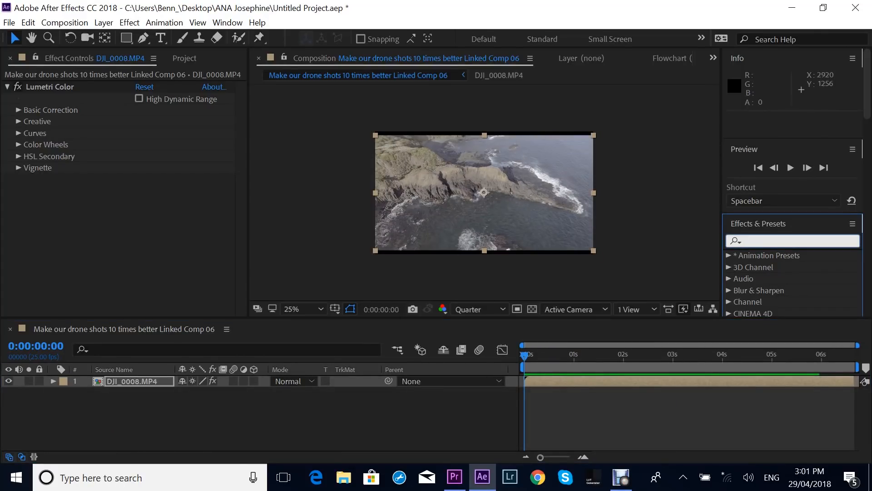
type("wi")
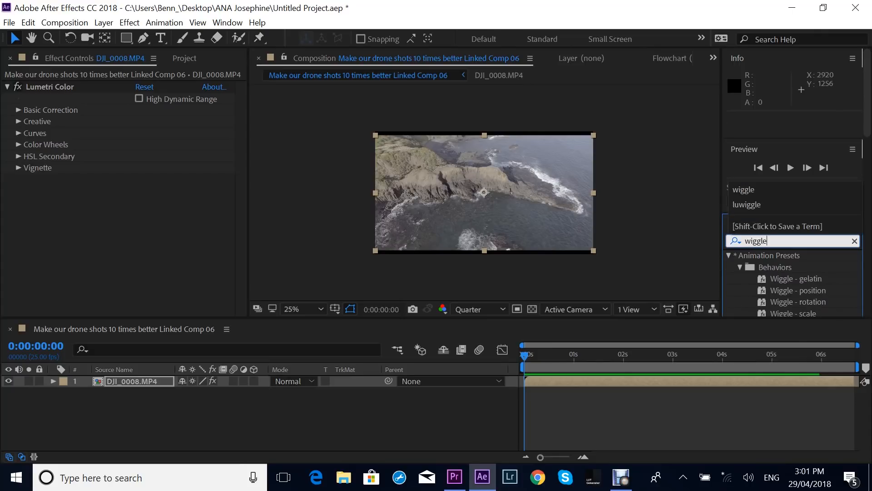
type("ggle")
left_click(801, 303)
left_click(806, 292)
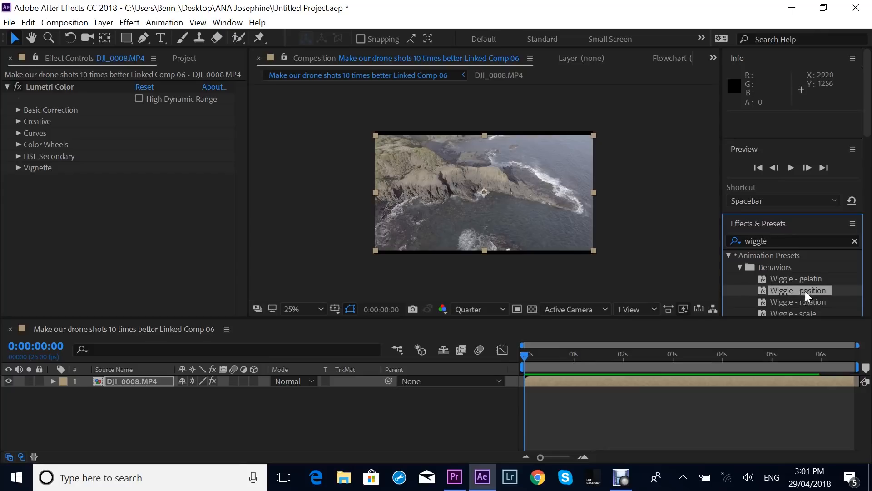
left_click_drag(803, 295, 592, 389)
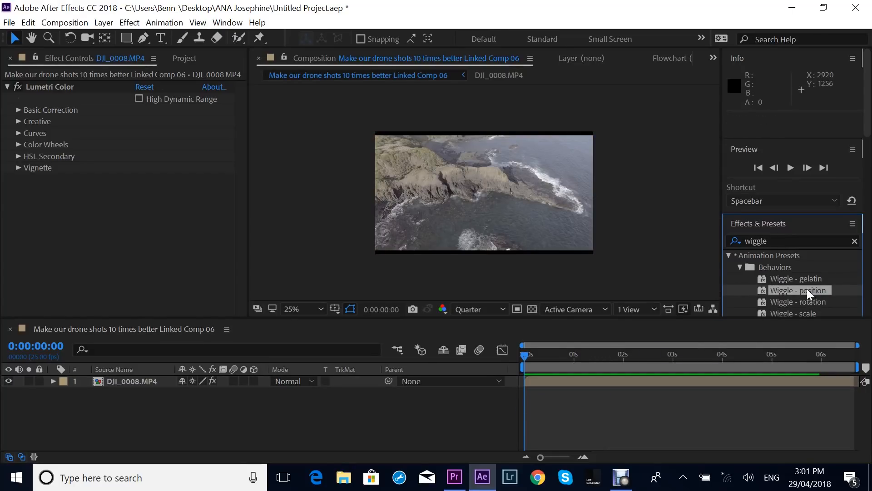
left_click_drag(583, 358, 582, 386)
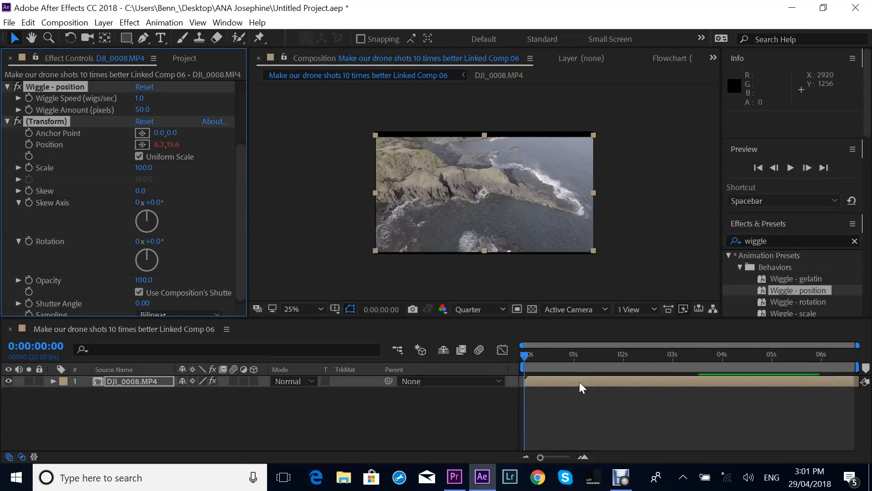
Step: Set the position wiggle's amount to 30 pixels and its speed to 0.5, previewing the movement
key("space")
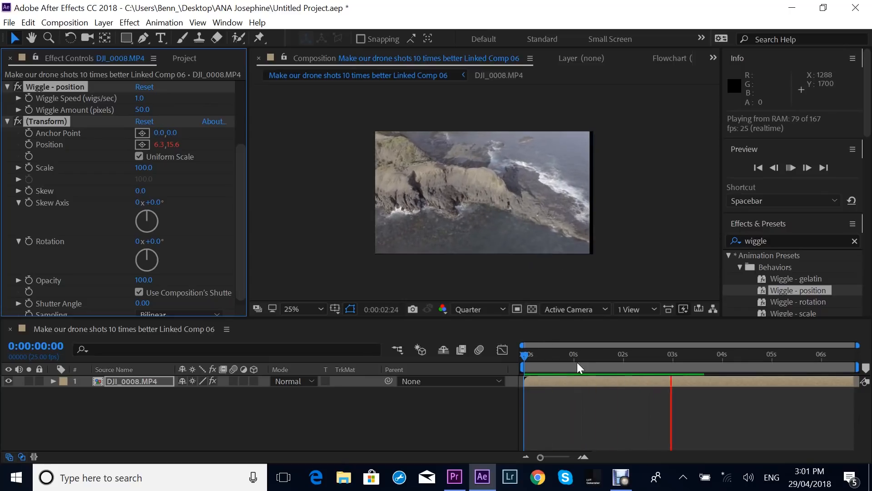
key("space")
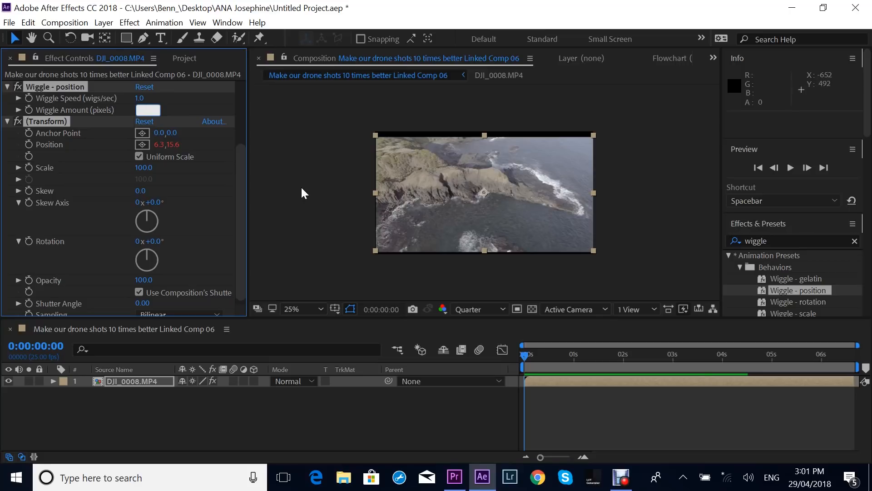
type("0")
key("Return")
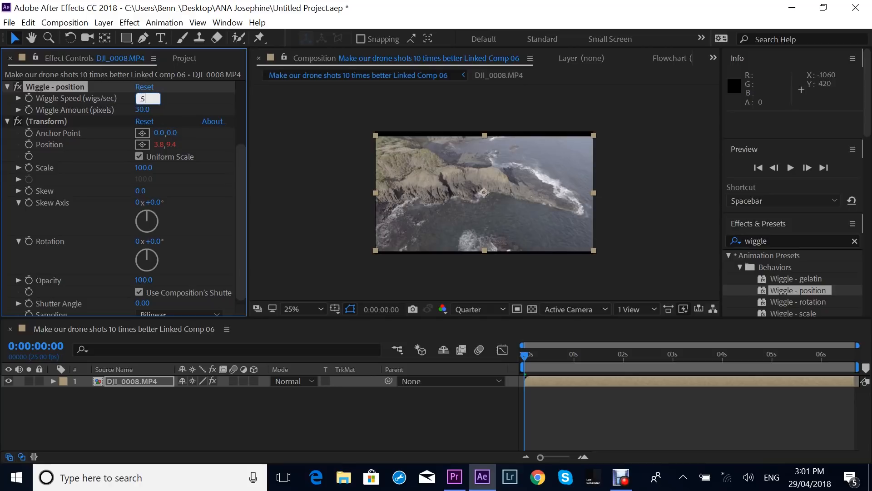
key("space")
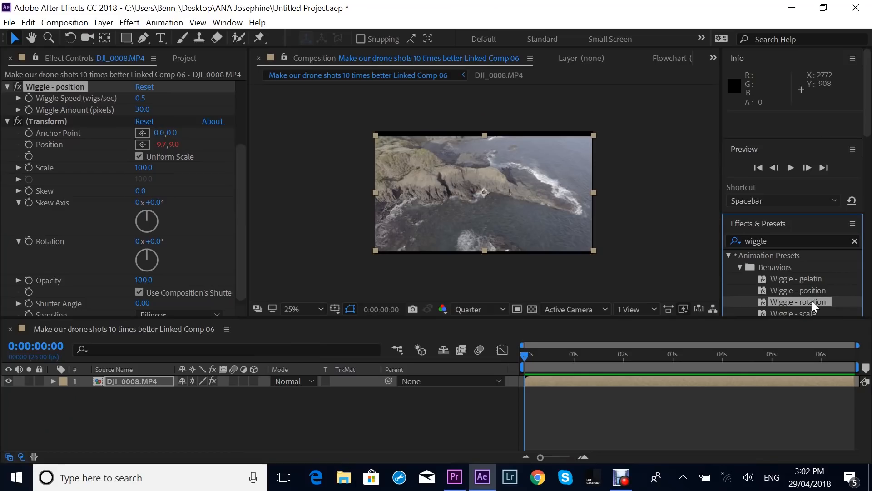
Step: Apply the Wiggle - rotation preset to the drone clip and set its wiggle amount to 0.5 degrees
left_click_drag(693, 277, 553, 230)
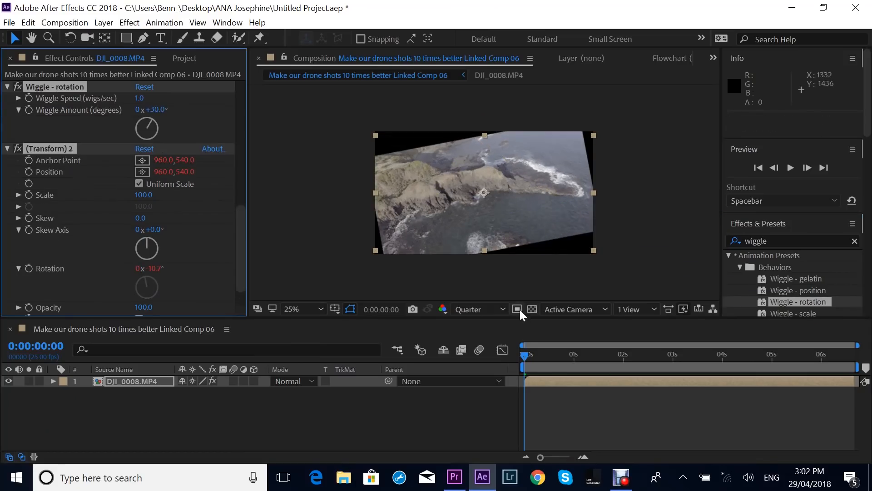
key("space")
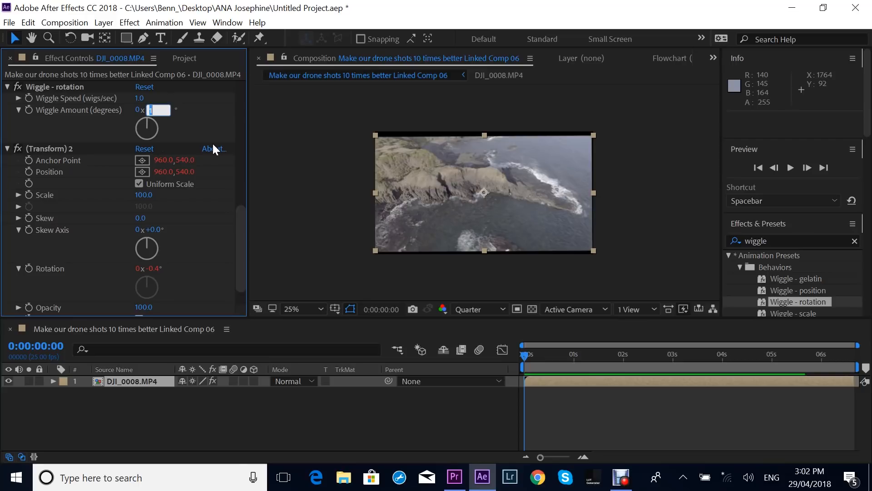
key("Return")
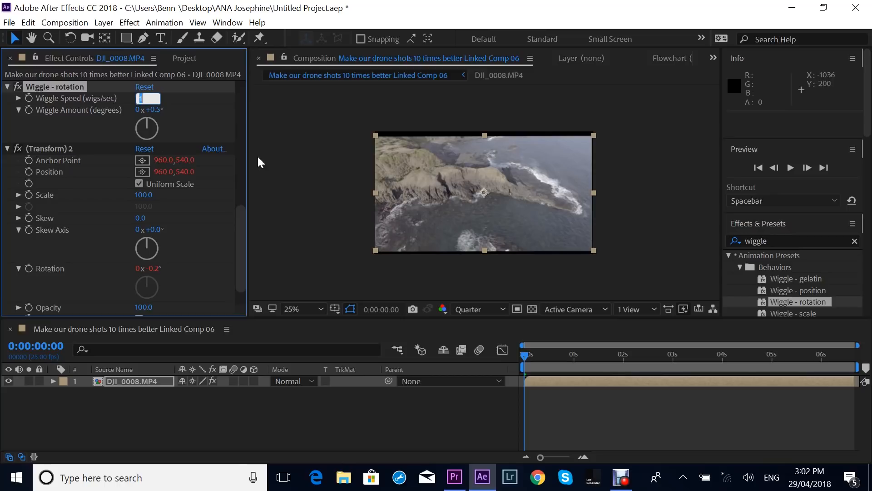
left_click(180, 116)
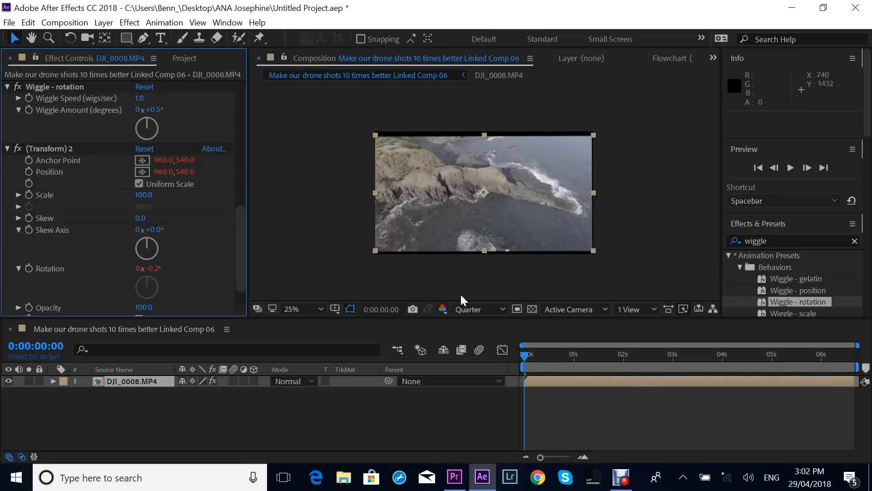
Step: Play the composition from the start to review the combined position and rotation wiggle
key("space")
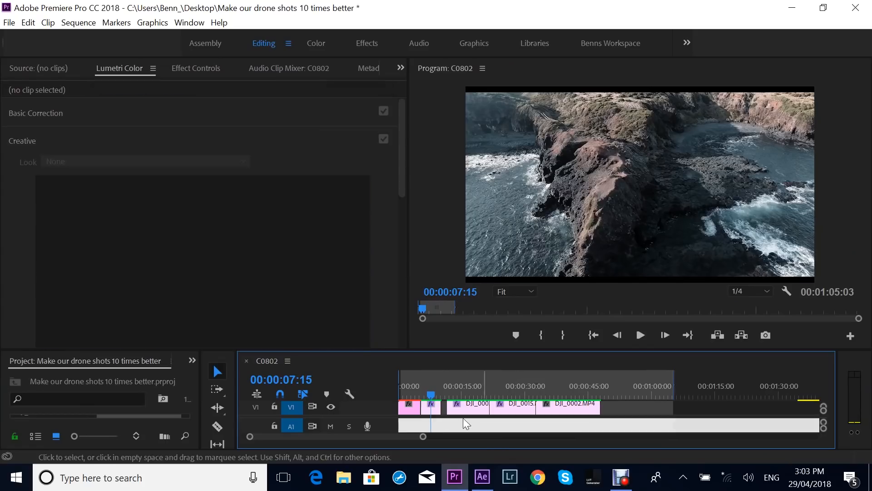
Step: Switch to Premiere Pro and replace the second clip in the C0802 sequence, DJI_0008.MP4, with an After Effects composition
left_click(433, 408)
right_click(434, 407)
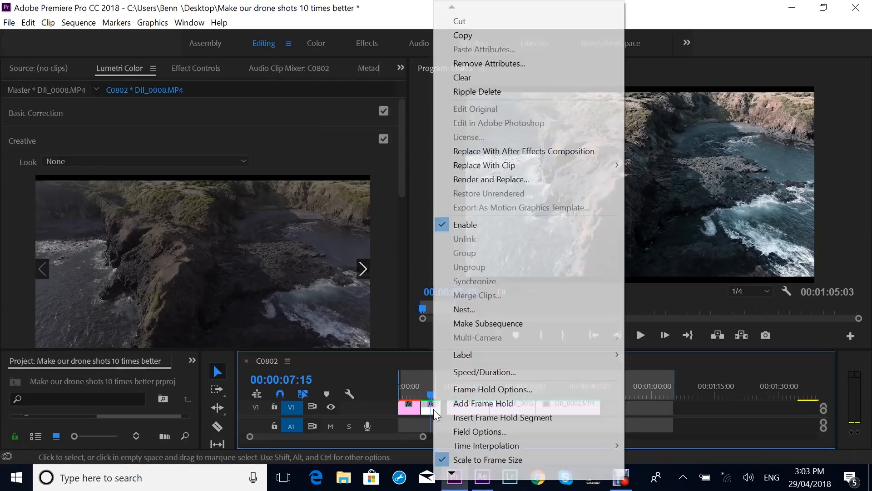
left_click(488, 152)
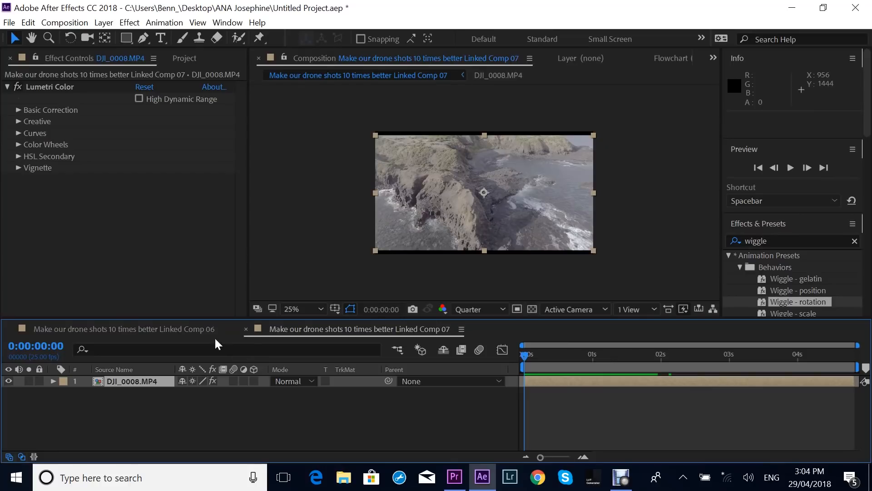
Step: In Linked Comp 06, collapse the clip's effects and select Wiggle - position, (Transform), Wiggle - rotation and (Transform) 2
left_click(153, 331)
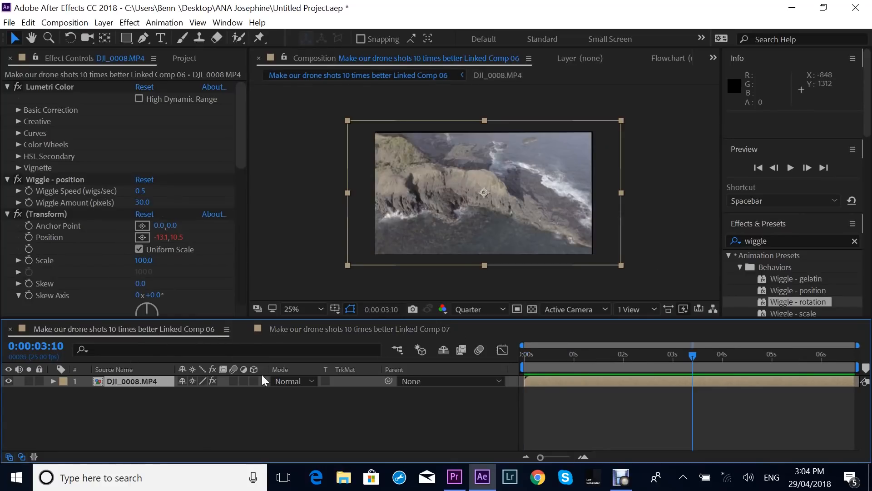
left_click(8, 86)
left_click(7, 98)
left_click(8, 109)
left_click(6, 122)
left_click(54, 98)
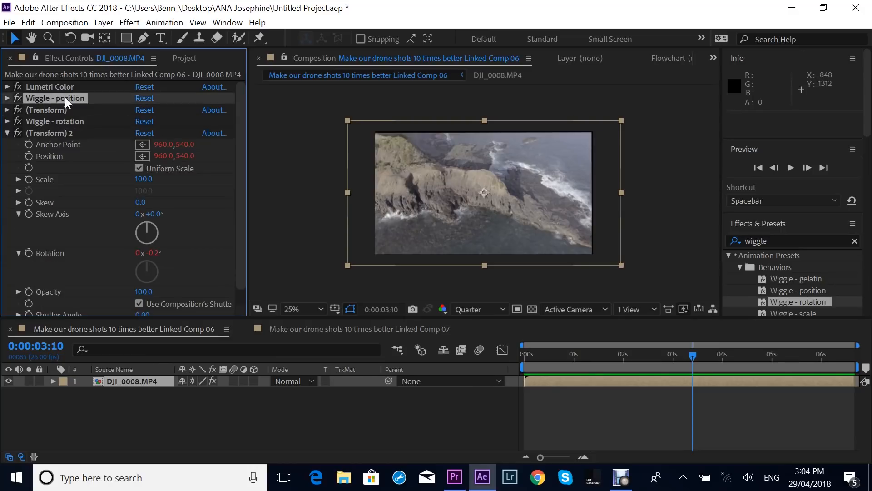
left_click(45, 134, "shift")
left_click(8, 133)
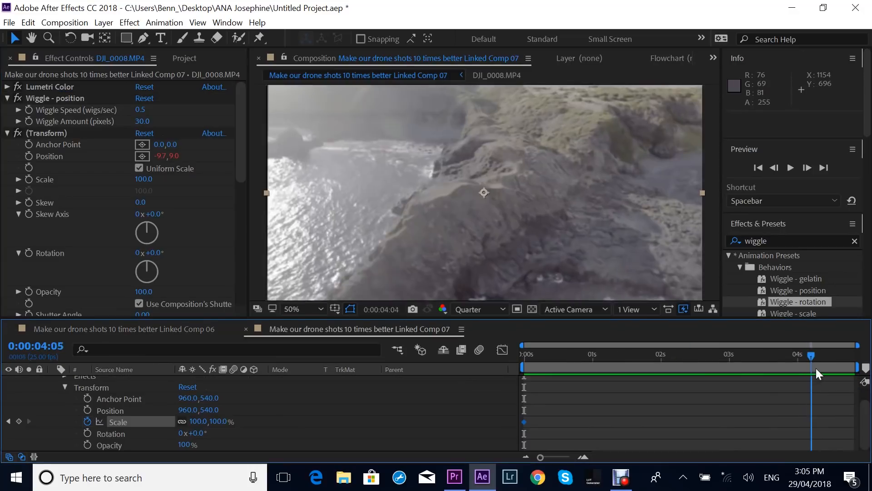
Step: Add a 150% Scale keyframe near the end of the DJI_0008.MP4 clip in Linked Comp 07
left_click_drag(816, 369, 828, 369)
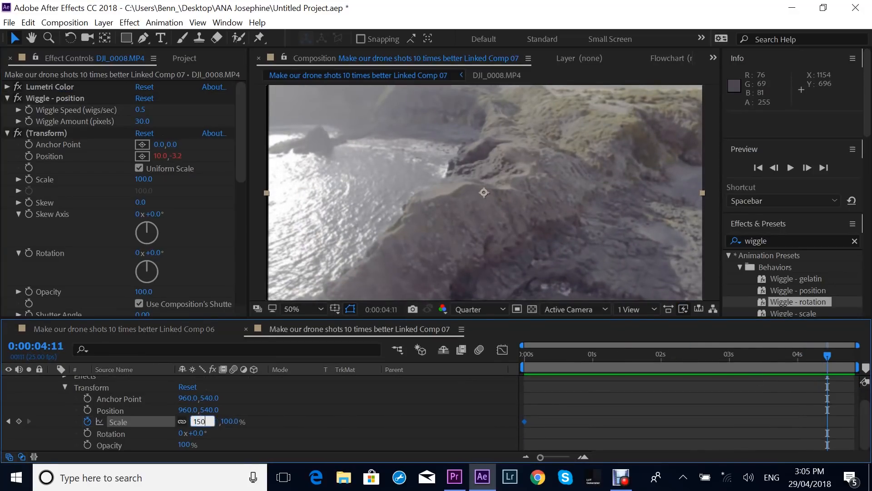
key("Return")
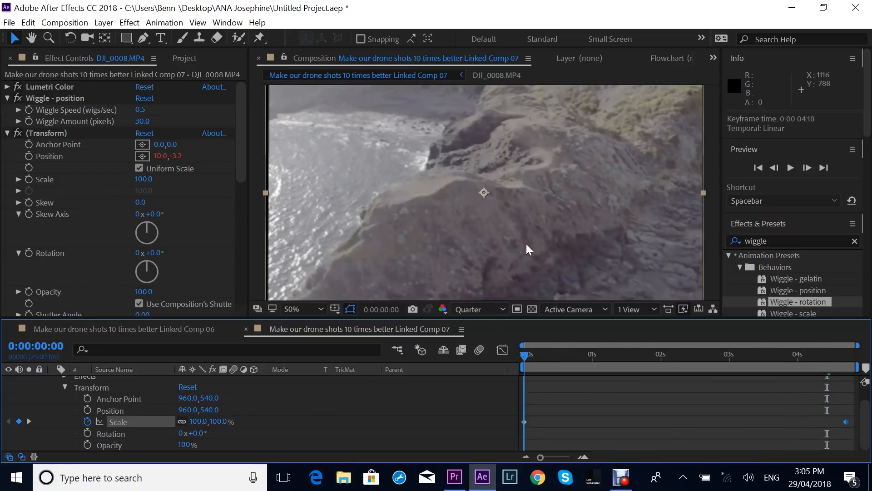
Step: Play Linked Comp 07 and scrub to its end to review the scale zoom combined with the wiggle
scroll(526, 247, "down", 2)
key("space")
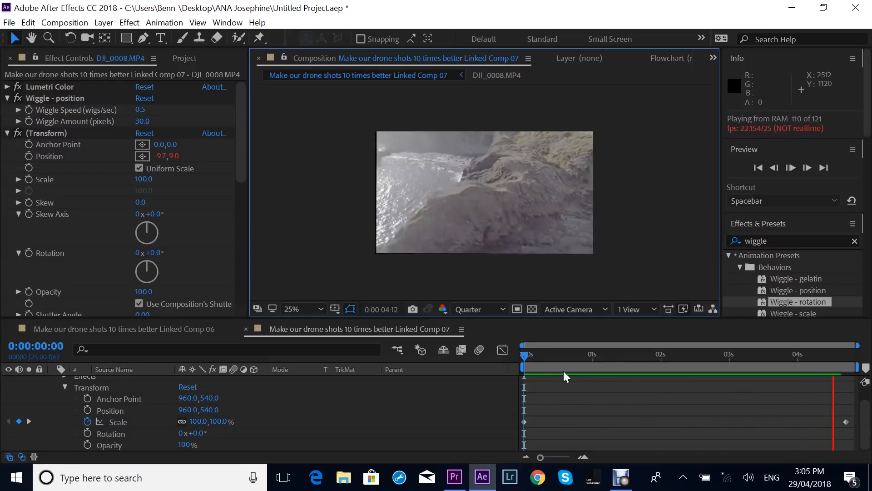
scroll(654, 239, "up", 2)
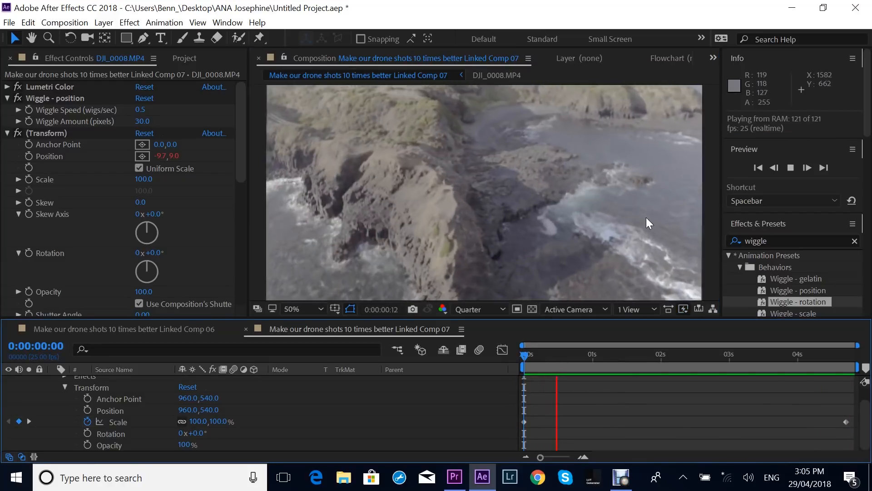
key("space")
left_click_drag(667, 355, 851, 355)
scroll(534, 217, "down", 2)
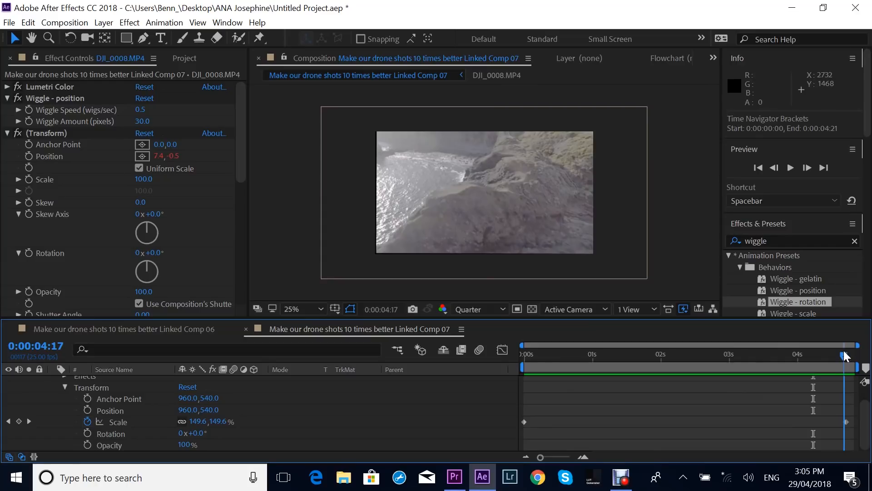
key("space")
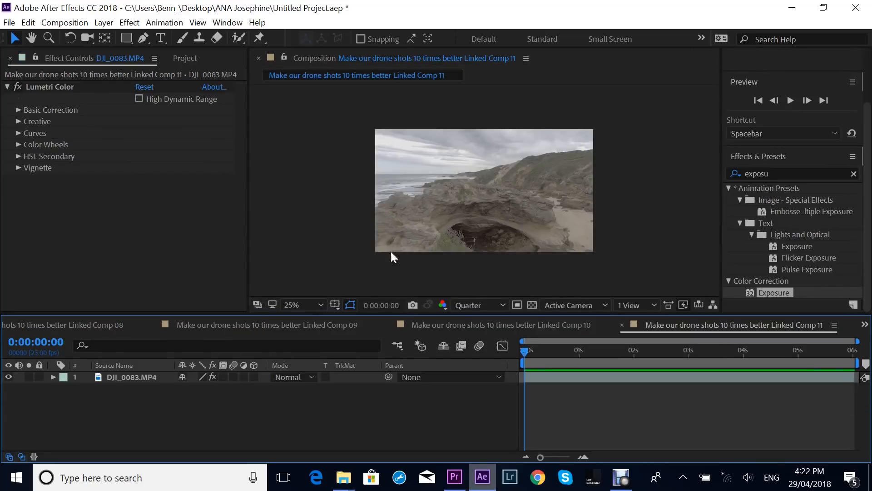
Step: Play Linked Comp 11 to review the unmodified DJI_0083.MP4 drone shot
key("period")
key("space")
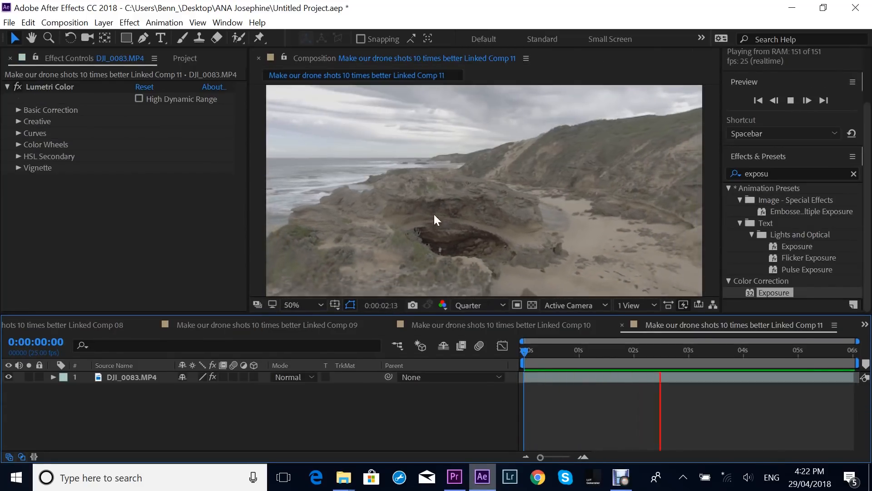
key("space")
key("comma")
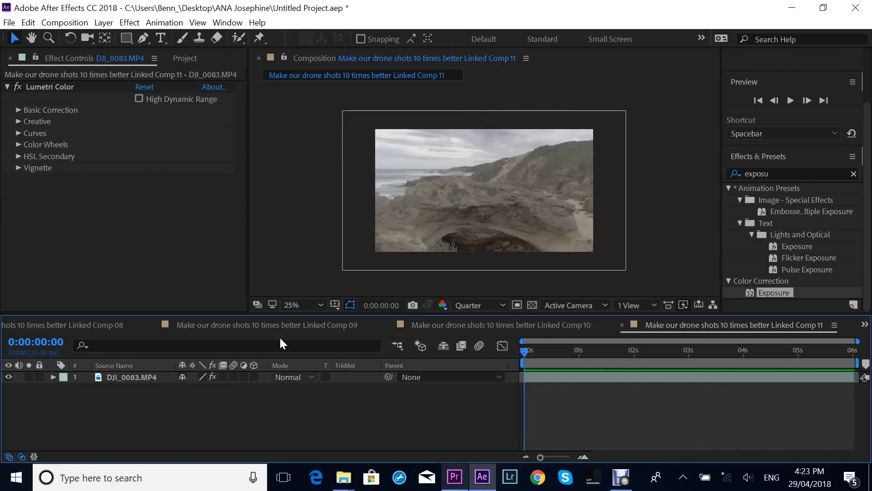
Step: Copy the position and rotation wiggle effects with their Transforms from Linked Comp 09 to the DJI_0083.MP4 layer in Linked Comp 11
left_click(305, 326)
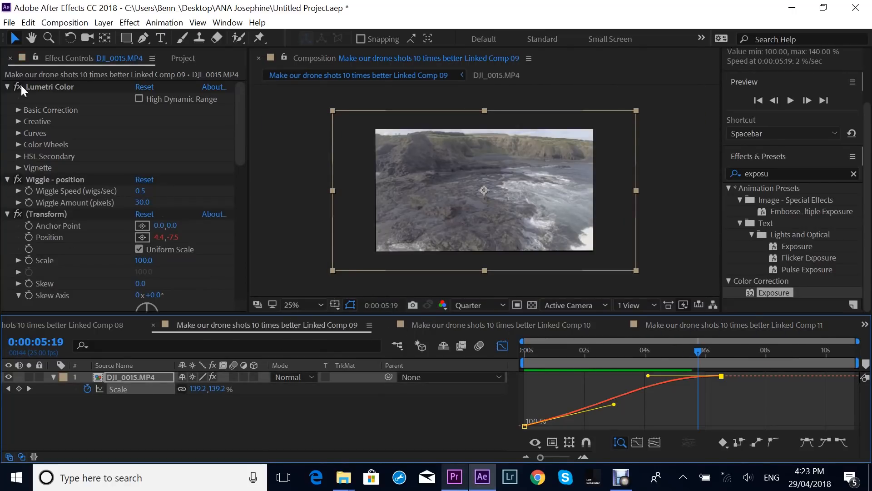
left_click(7, 87)
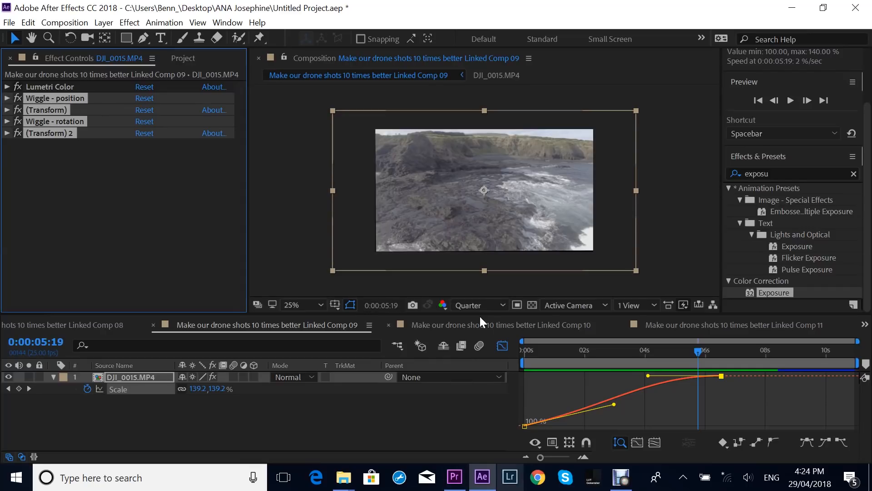
left_click(714, 329)
left_click(536, 380)
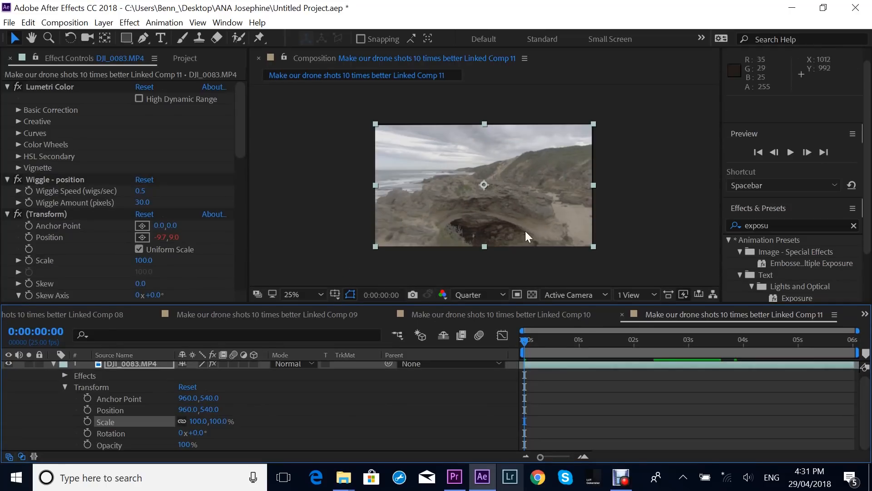
Step: Keyframe the DJI_0083.MP4 layer's Scale at 100% on the first frame and 130% at 0:00:05:24
key("period")
key("comma")
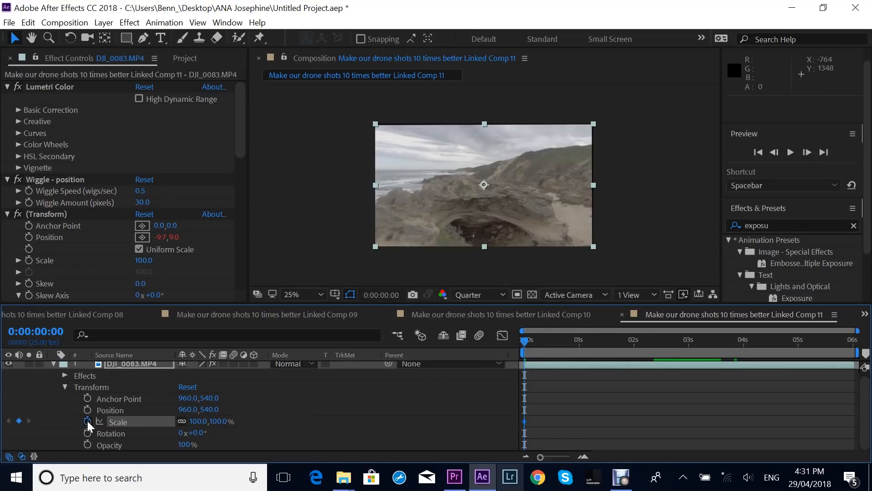
left_click_drag(578, 348, 855, 358)
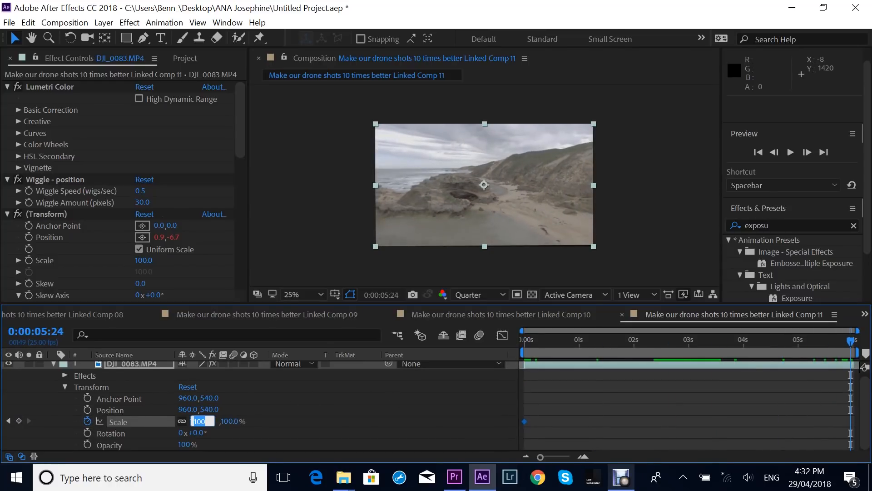
type("130")
key("Return")
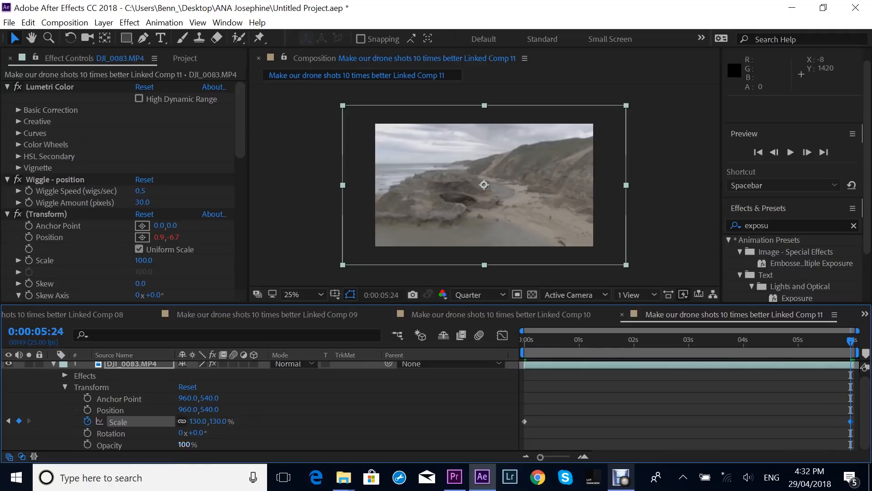
Step: Play Linked Comp 11 from the first frame to review the DJI_0083.MP4 clip's zoom and wiggle
left_click_drag(539, 348, 523, 348)
left_click(646, 214)
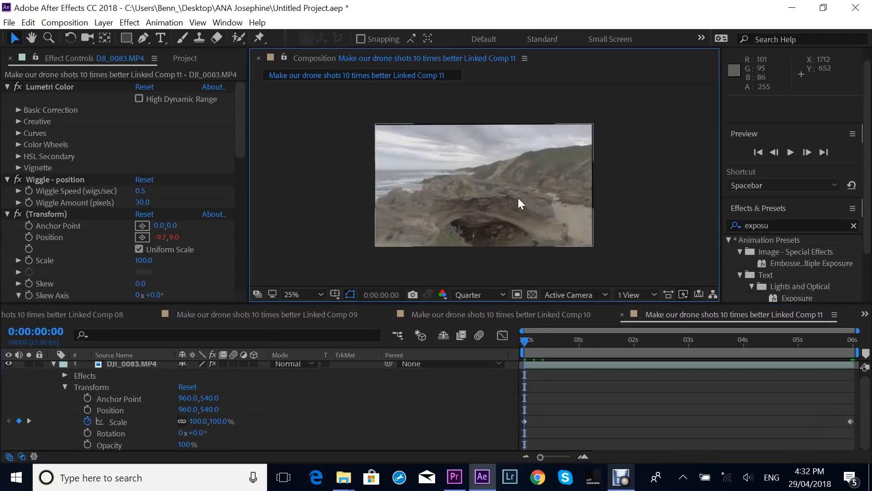
key("space")
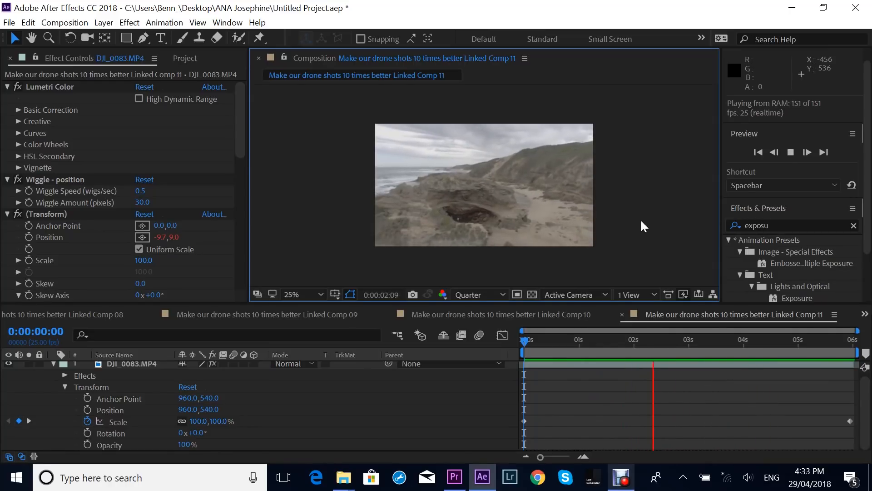
key("period")
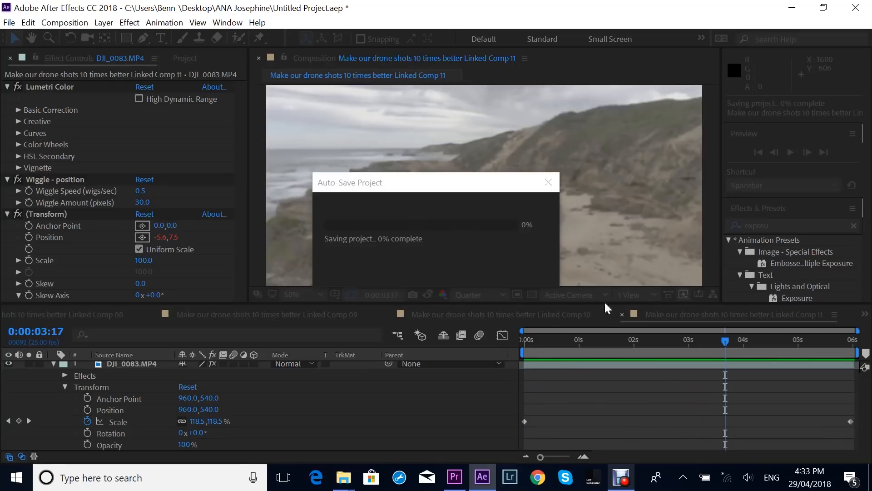